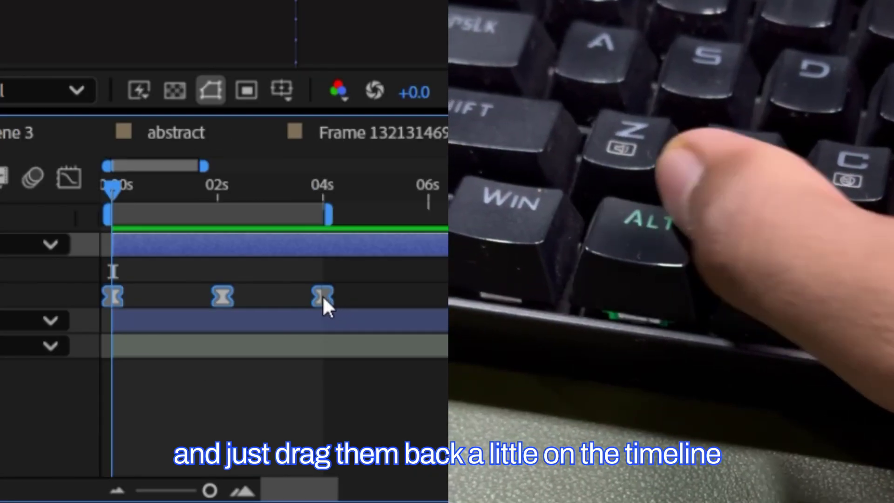
- Drag the ball's later keyframes back to about 2 seconds and preview the faster motion
drag(322, 295, 206, 289)
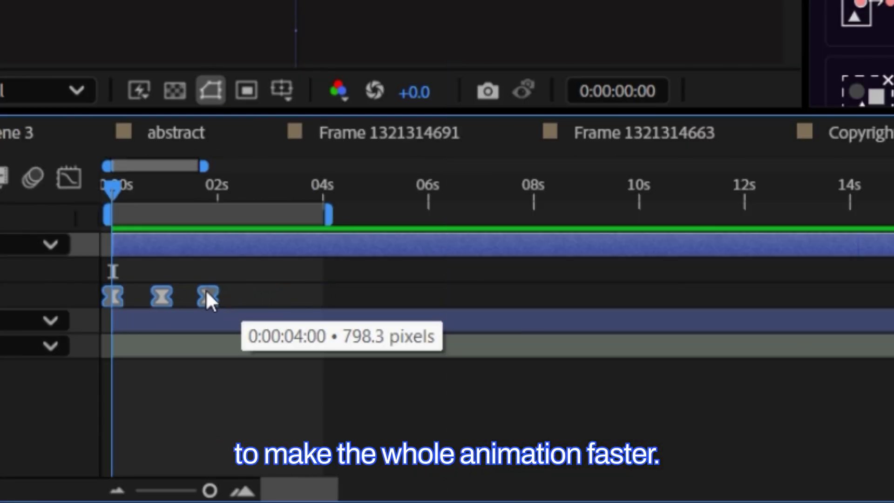
click(210, 190)
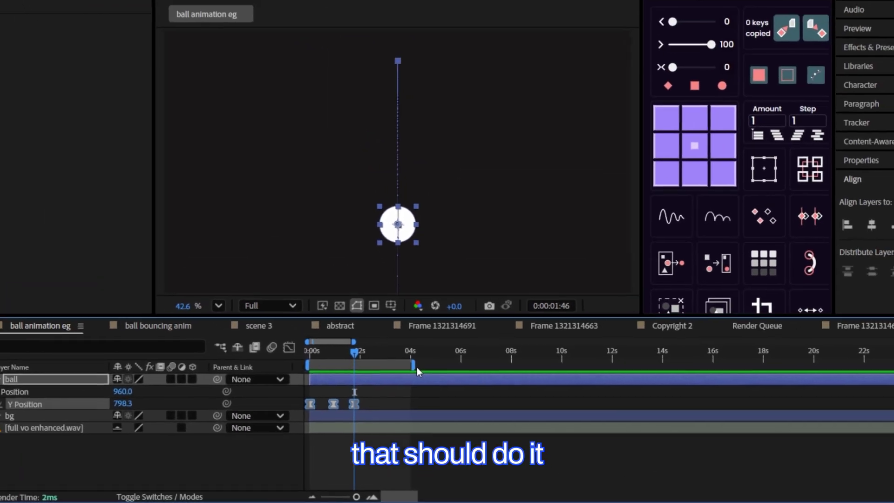
key(space)
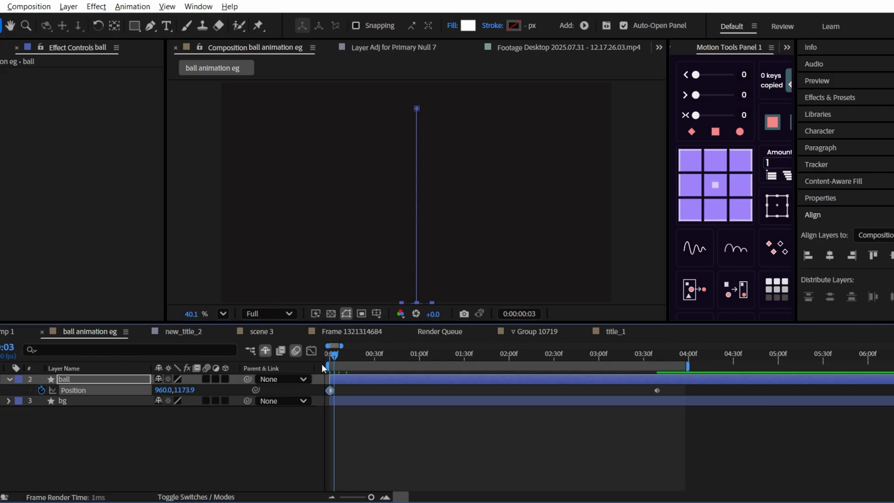
- Preview the bounce, then split the ball's Position into separate X and Y dimensions
key(space)
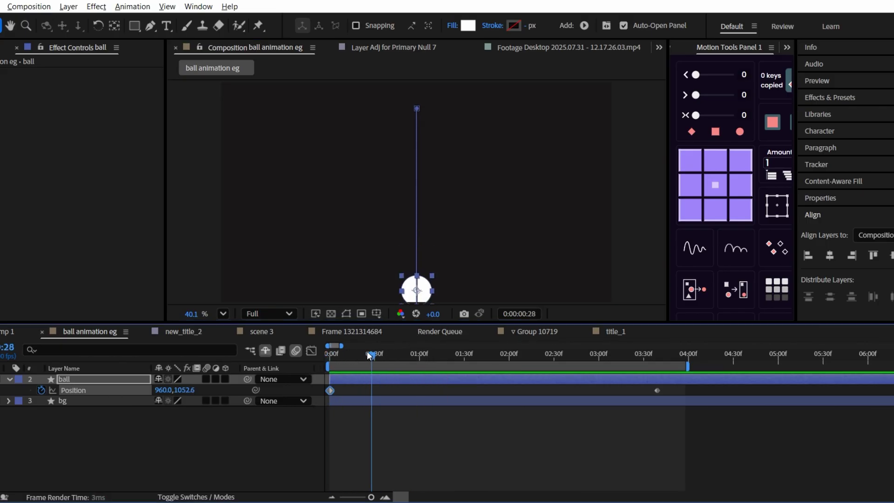
click(512, 355)
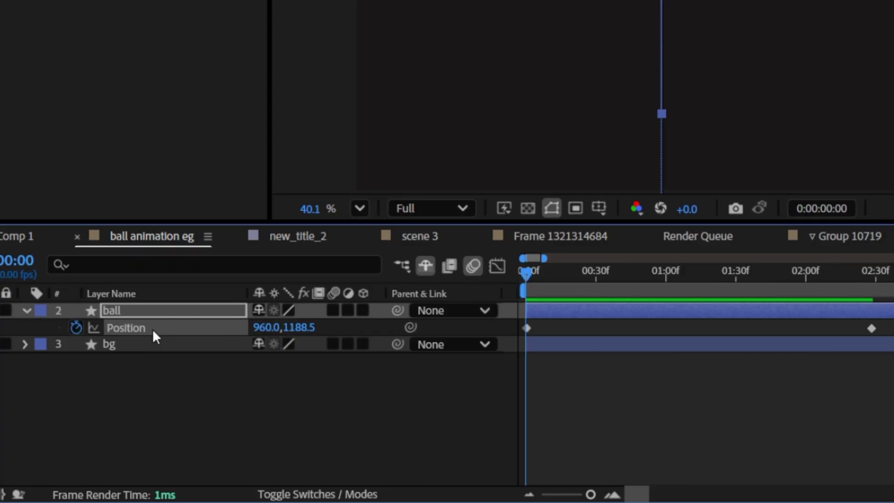
right_click(88, 390)
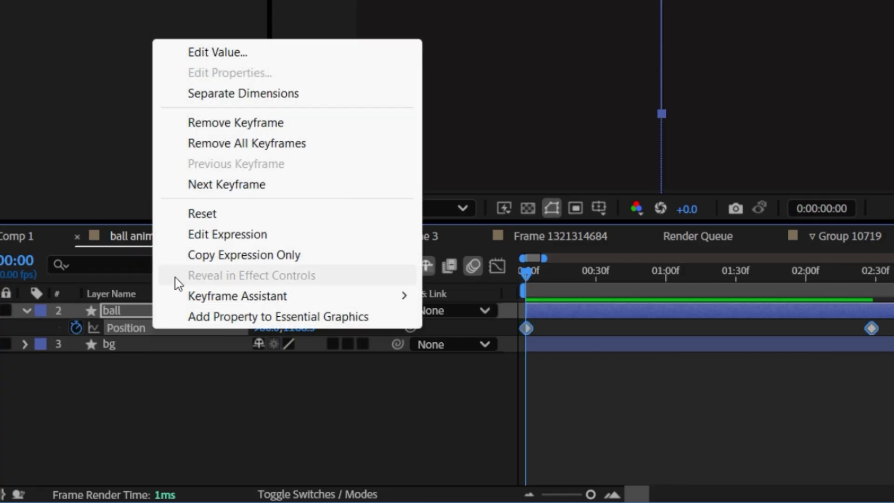
click(227, 95)
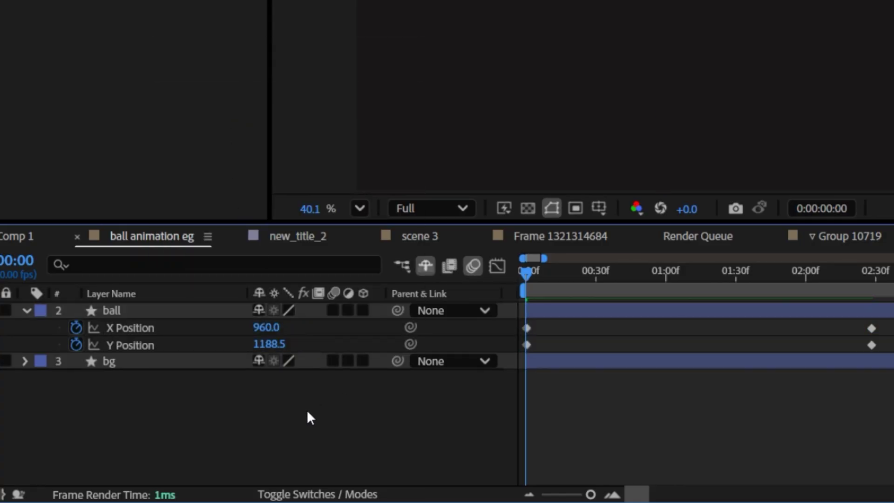
- Stop animating X Position and move the last Y Position keyframe later in time
click(77, 328)
key(space)
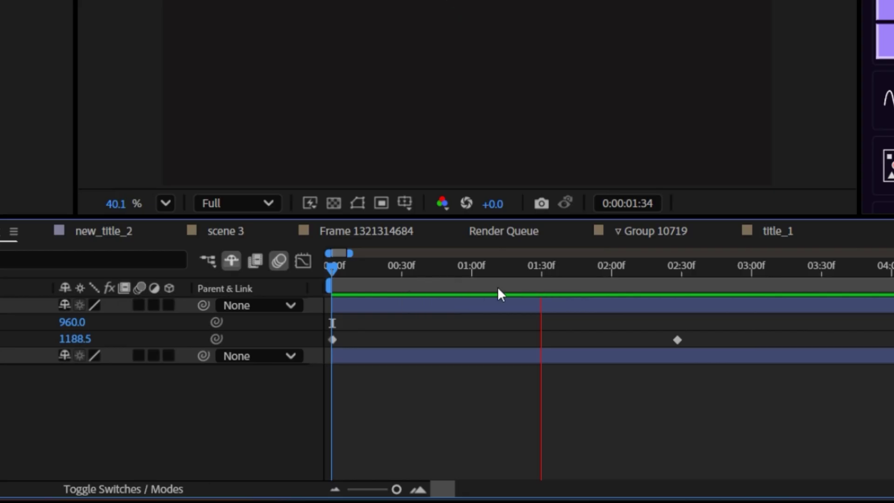
click(567, 268)
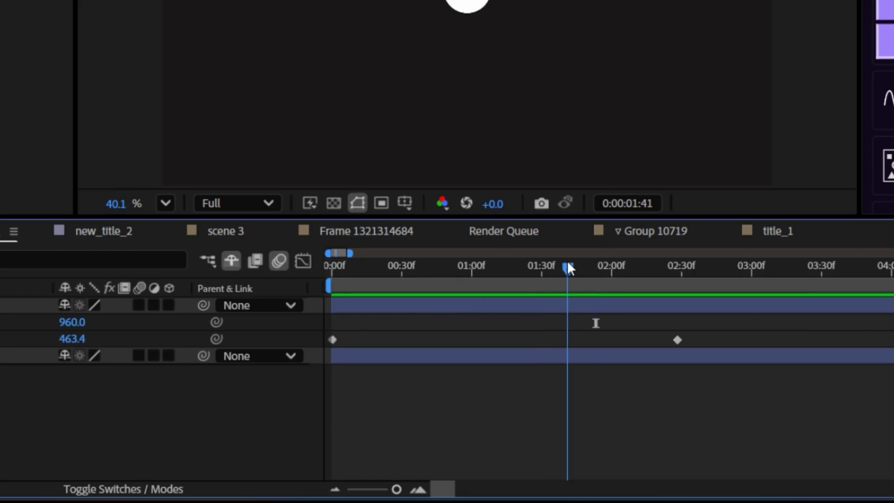
drag(677, 343, 829, 343)
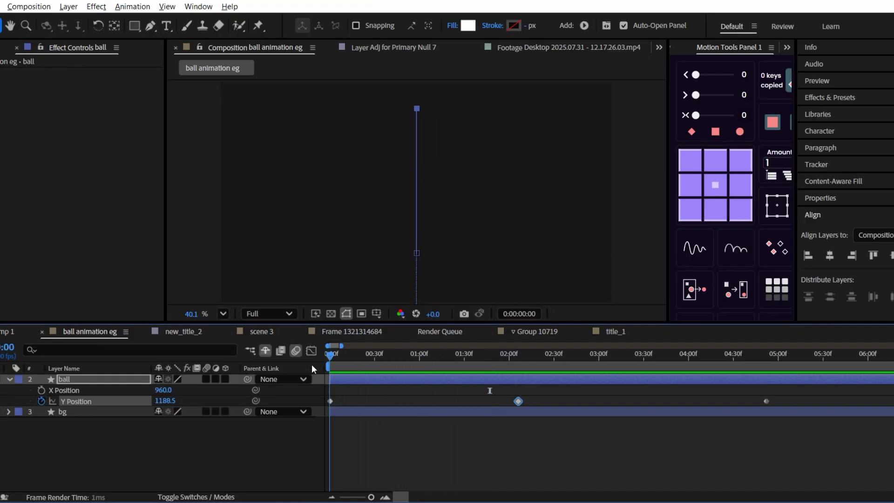
- Move the Y Position peak keyframe earlier onto 1:35, previewing before and after
click(451, 469)
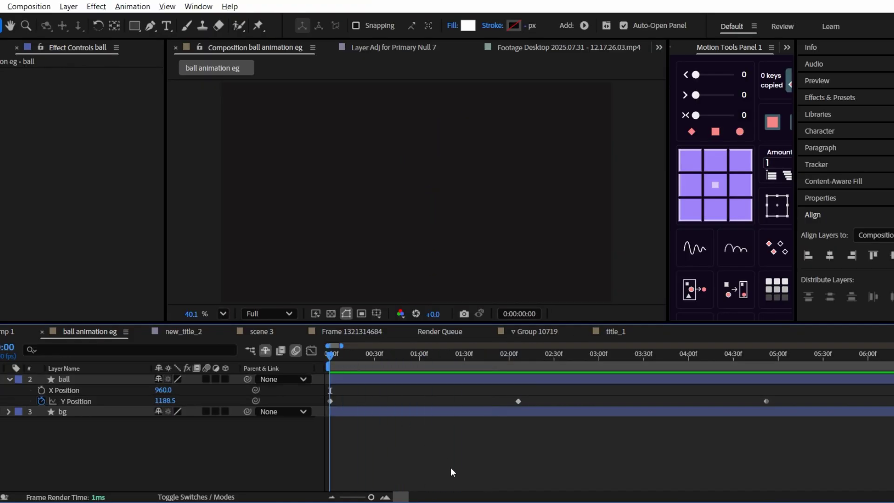
key(space)
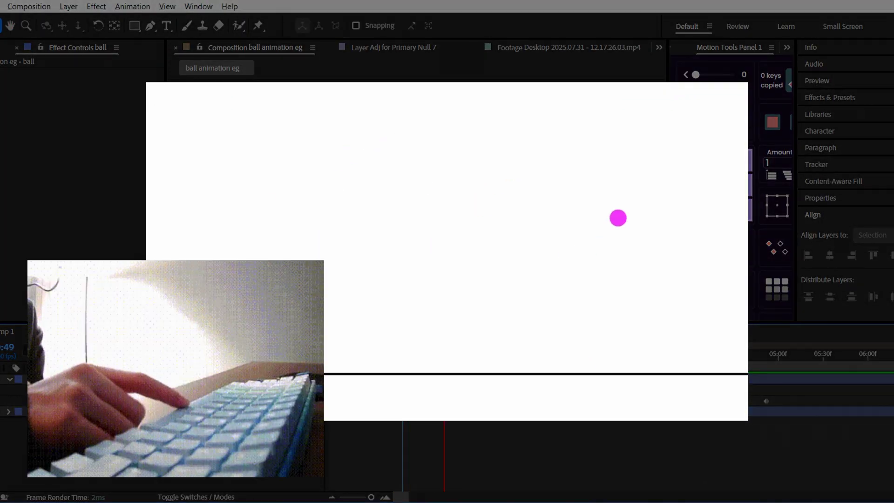
key(space)
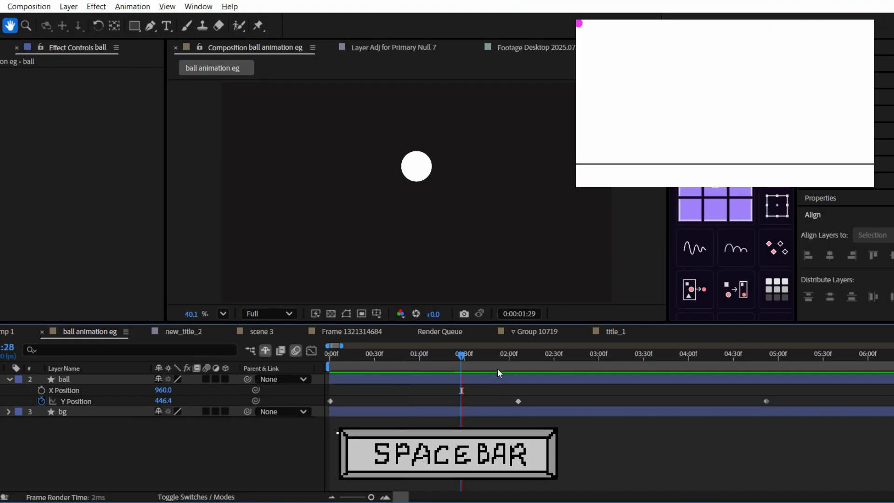
drag(502, 359, 420, 355)
key(space)
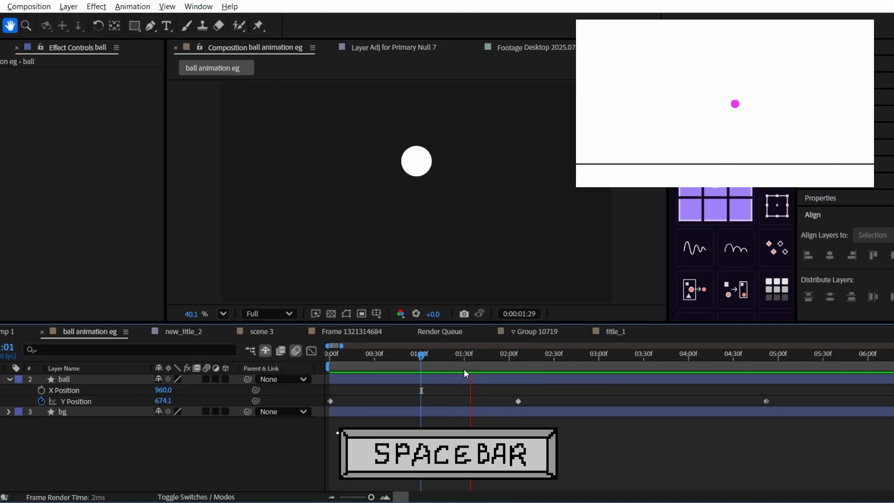
drag(518, 401, 471, 402)
key(space)
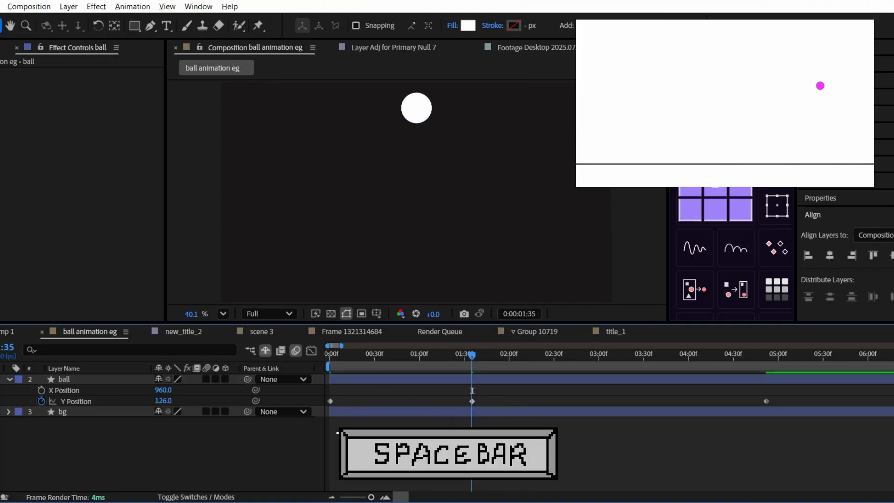
- Check the faster rise and fall by scrubbing and previewing from 1:40, then select the peak keyframe
drag(474, 355, 550, 361)
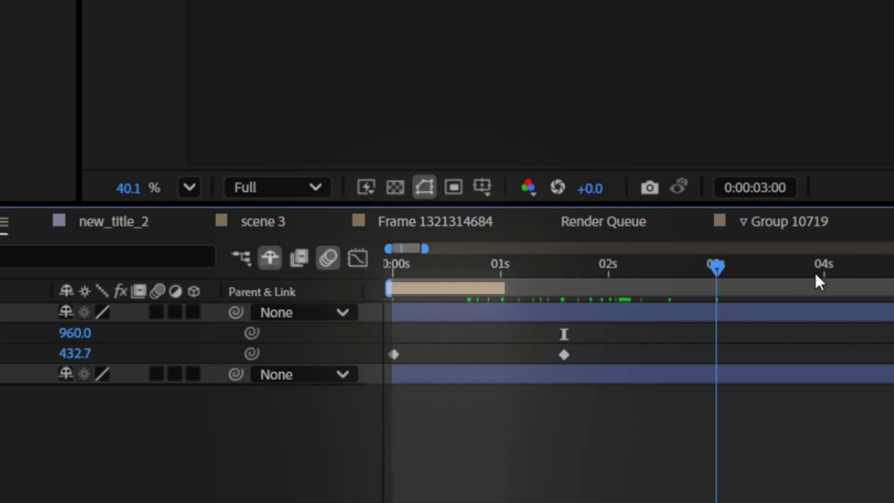
click(572, 273)
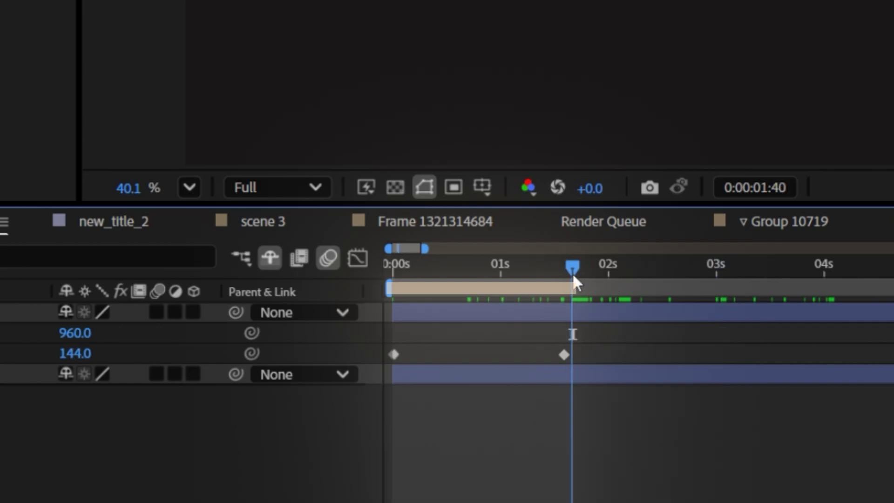
key(space)
key(space)
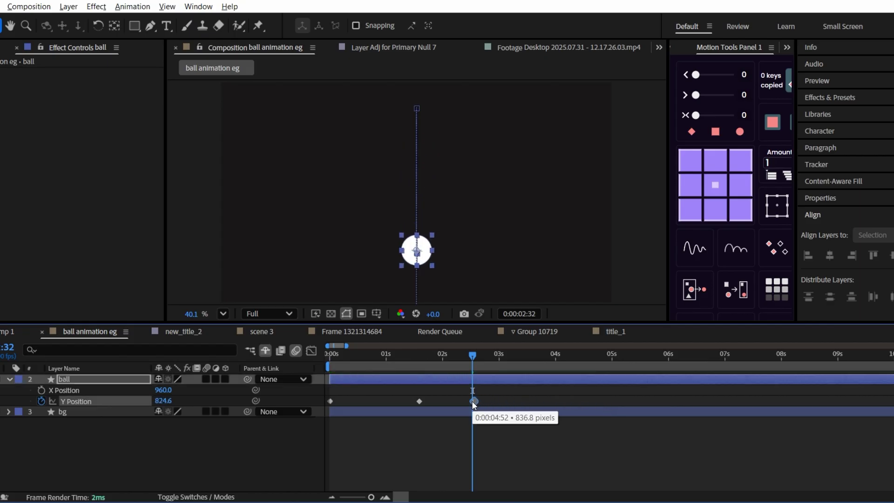
click(473, 401)
key(=)
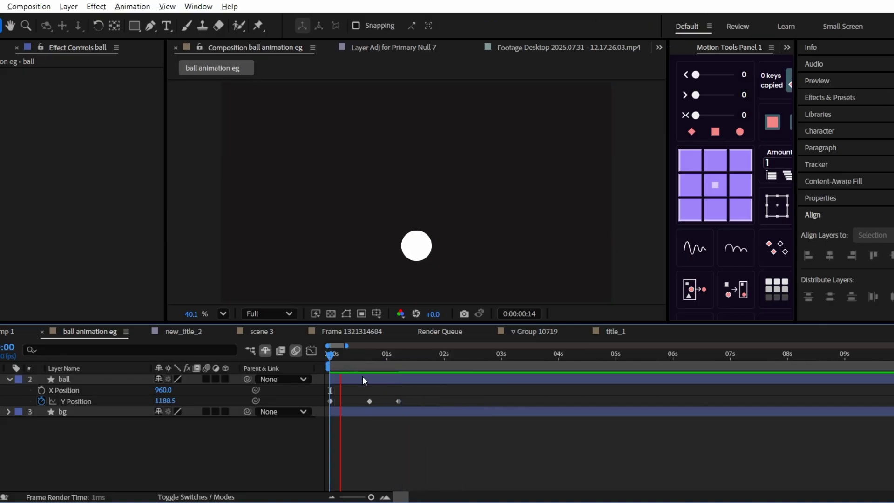
- Apply Easy Ease (F9) to the Y Position keyframes at 0, 1 and 2 seconds, then preview
key(space)
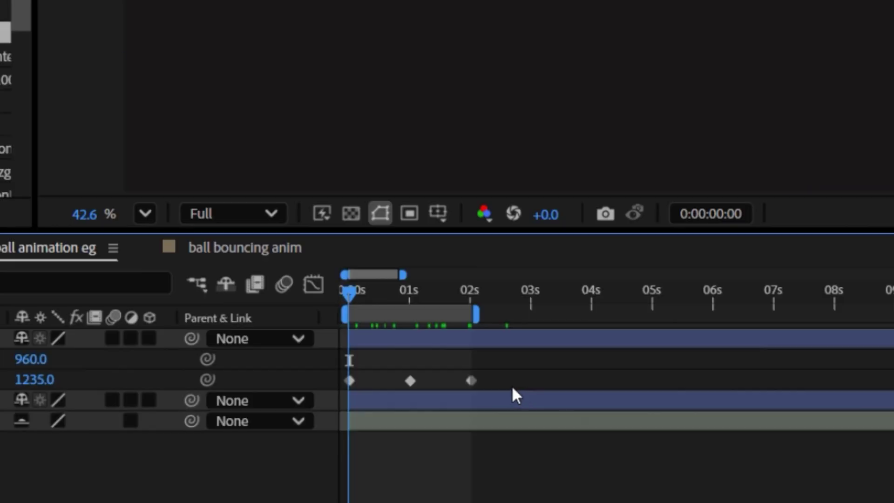
drag(512, 385, 308, 405)
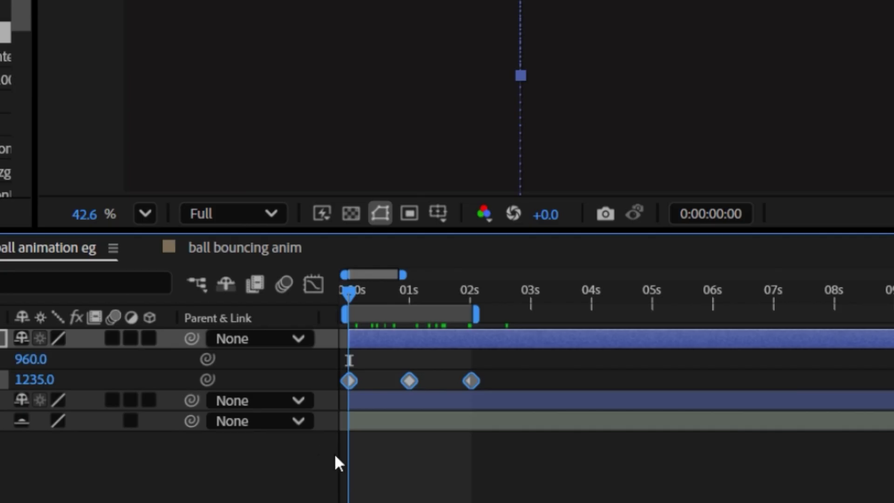
key(F9)
key(space)
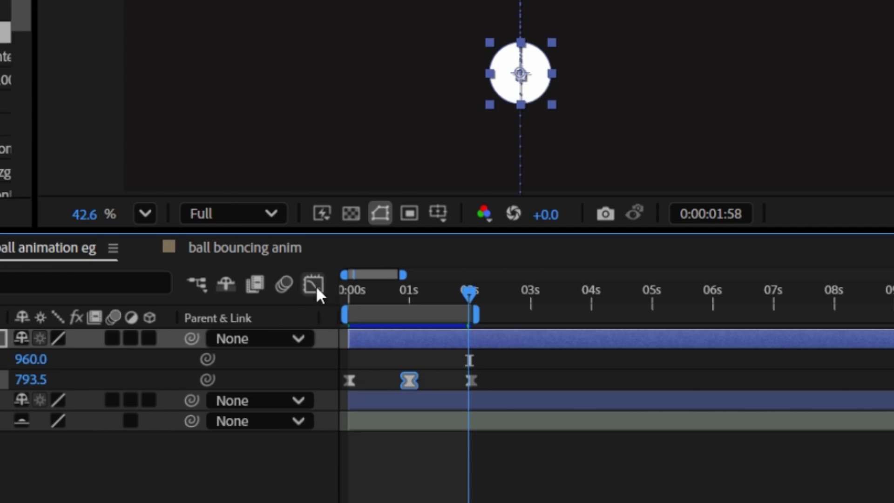
- In the speed graph, drag the Y Position Bezier handles so the fall speeds into the ground
click(315, 286)
scroll(435, 413, up, 3)
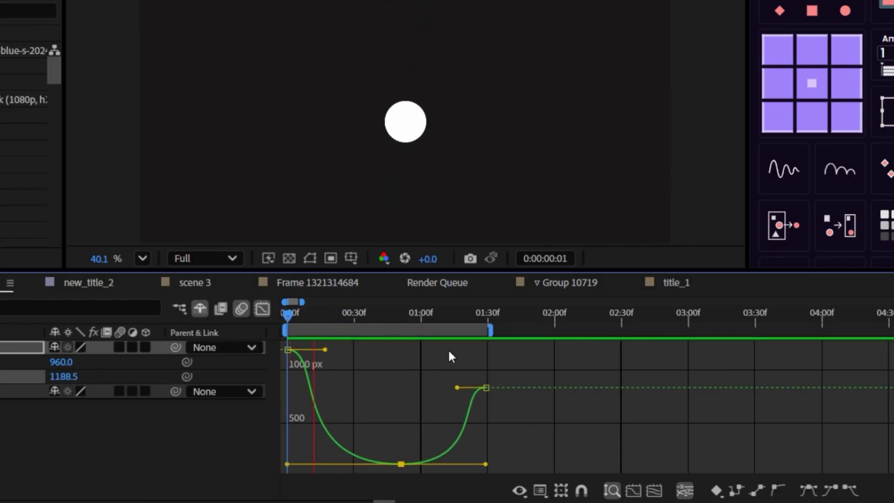
key(space)
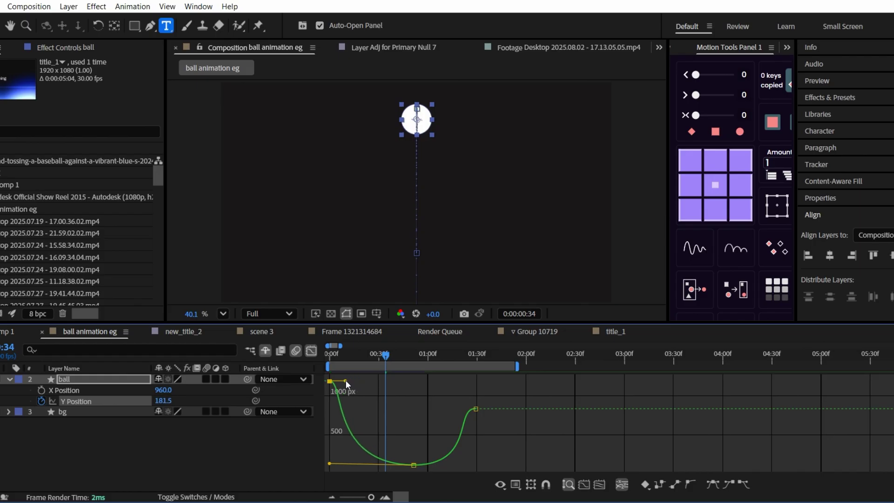
drag(345, 380, 341, 381)
drag(329, 464, 333, 456)
drag(475, 465, 453, 460)
drag(455, 385, 479, 388)
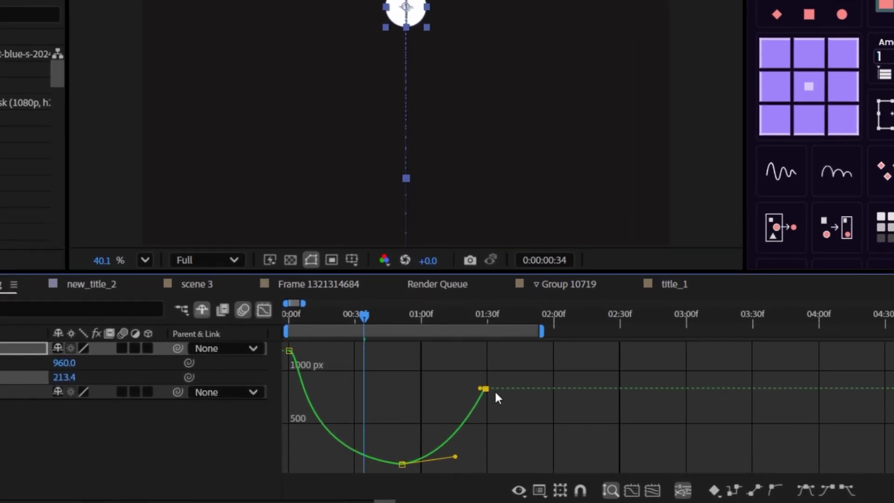
- Lengthen the ease out of the bounce bottom, previewing the bounce before and after
key(space)
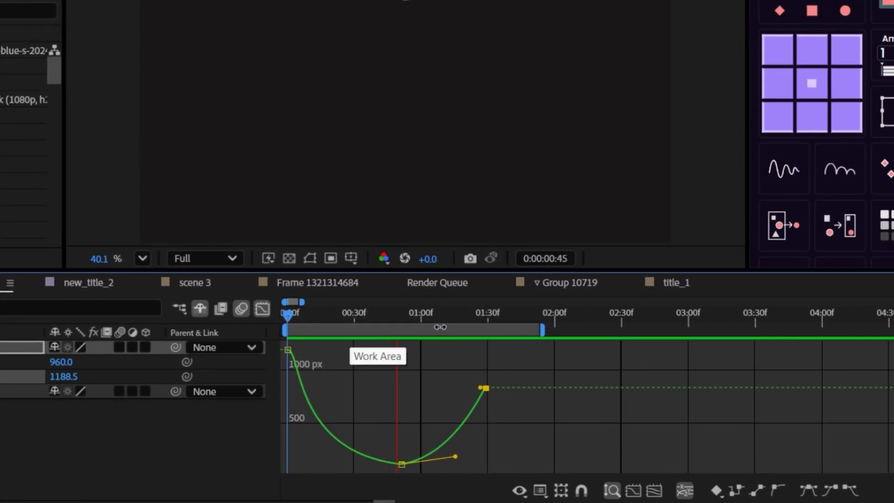
key(space)
drag(461, 455, 478, 455)
key(space)
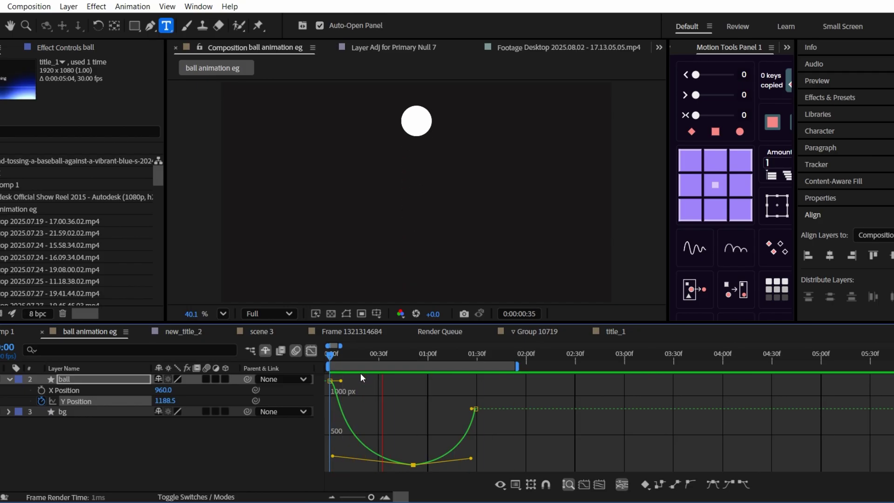
key(space)
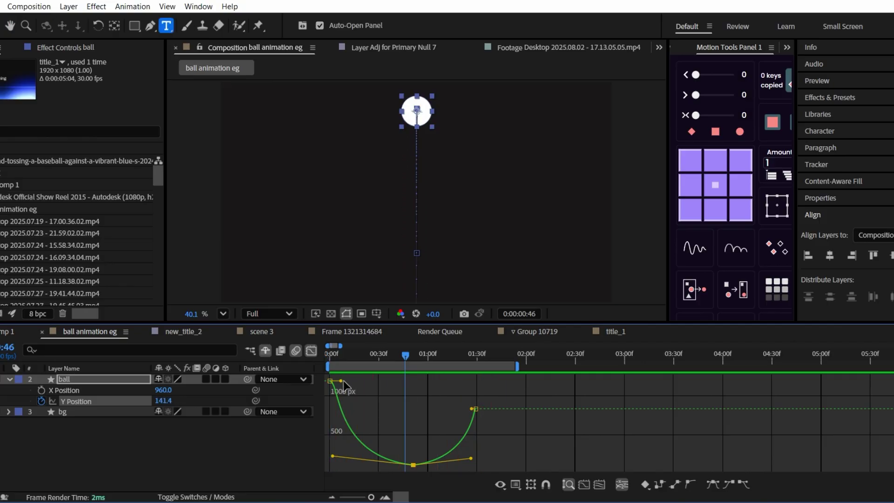
- Add a second bounce: lift the ball for a new peak and paste the ground keyframe at the next landing
drag(342, 381, 363, 381)
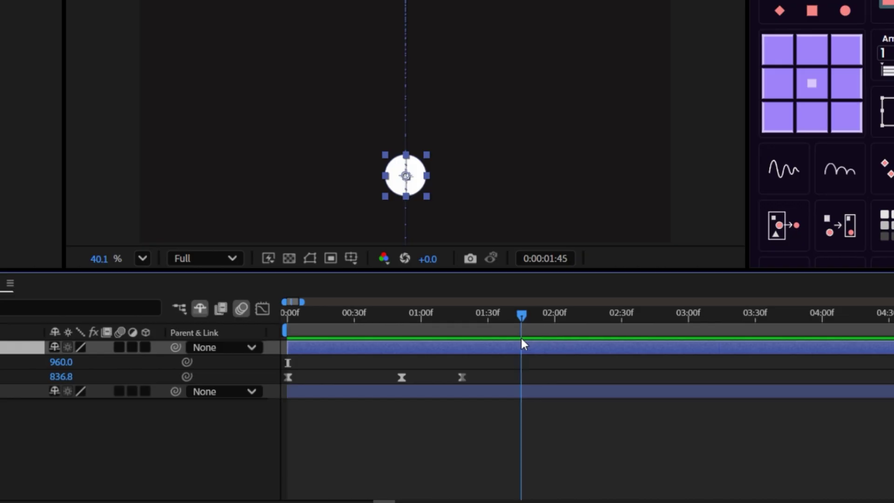
drag(420, 255, 423, 164)
drag(501, 357, 545, 356)
click(462, 378)
key(ctrl+c)
key(ctrl+v)
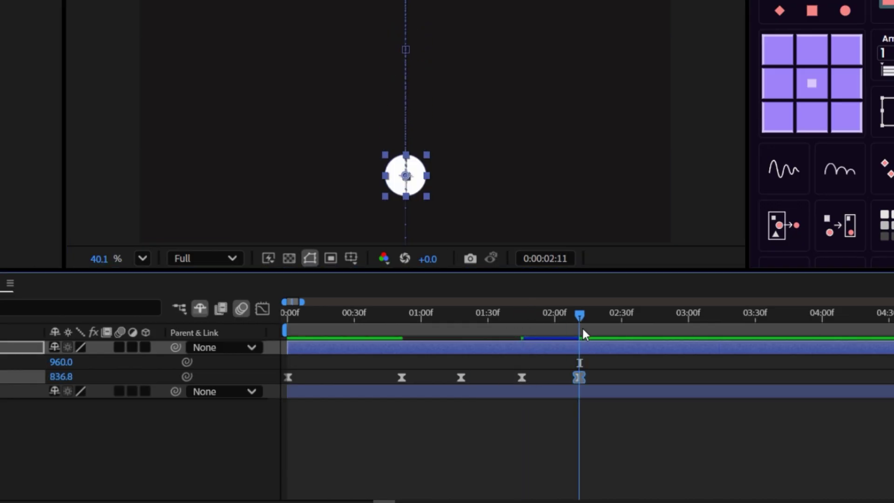
- Add a lower third peak, retime a bounce keyframe later, and preview the settling bounces
drag(580, 317, 639, 317)
drag(423, 179, 423, 96)
drag(640, 317, 774, 322)
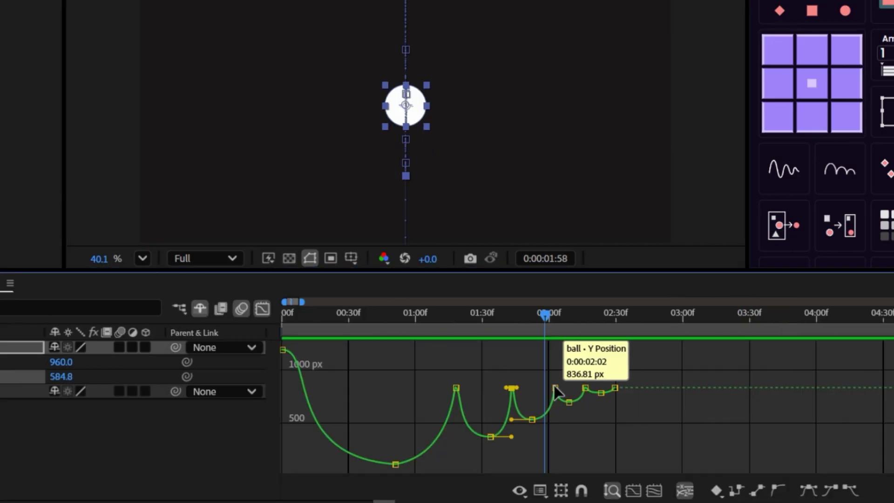
drag(555, 389, 580, 389)
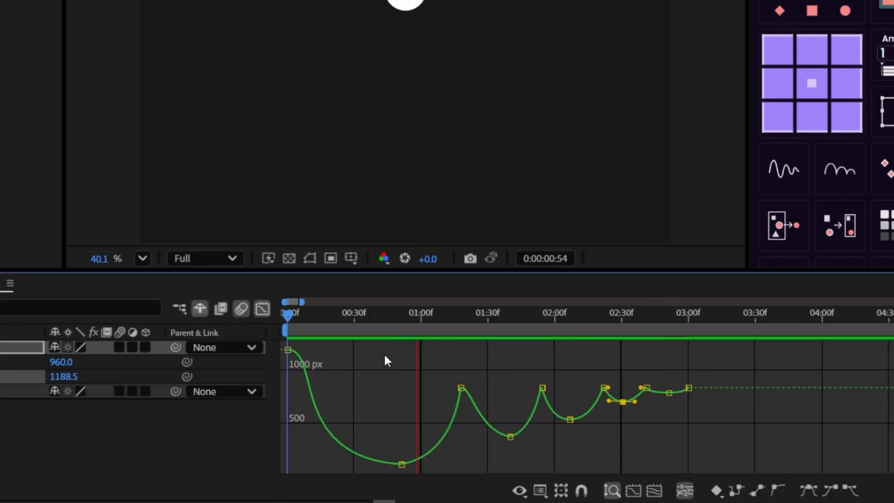
drag(415, 316, 292, 326)
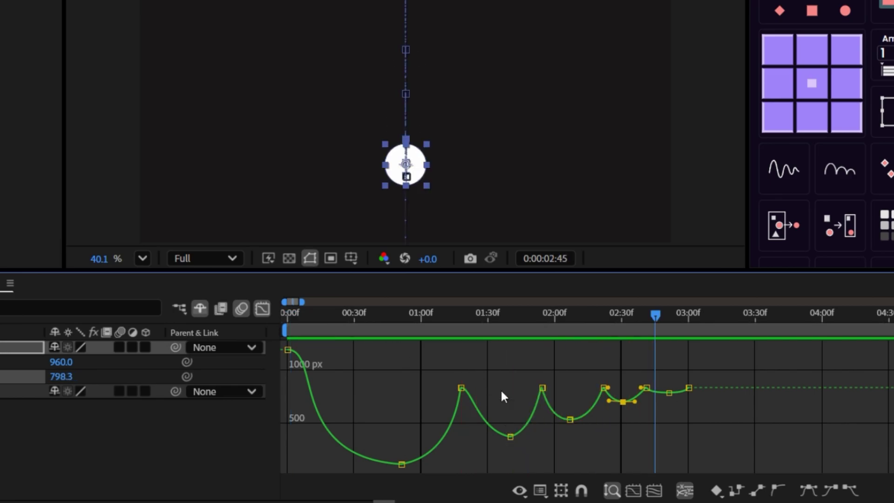
click(463, 321)
key(space)
key(space)
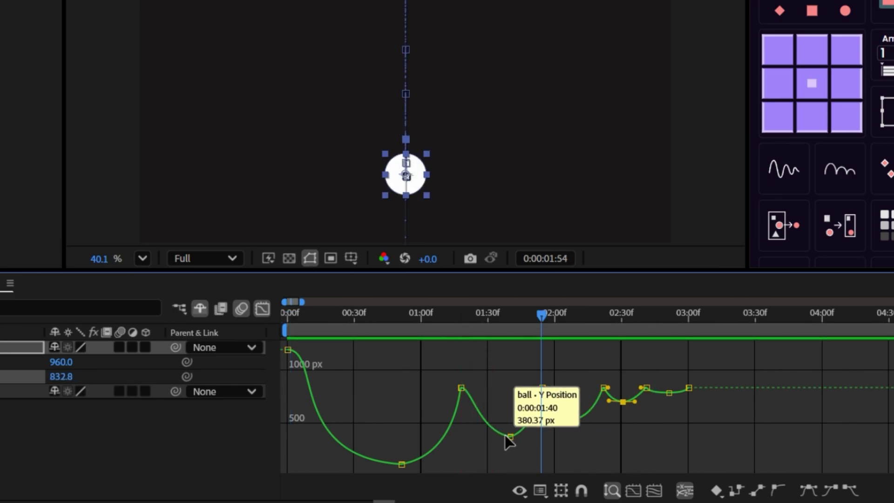
click(510, 437)
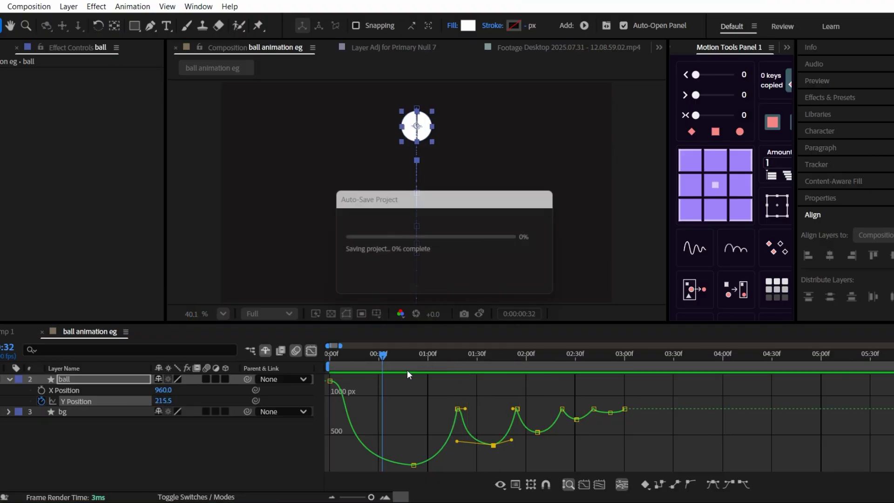
key(space)
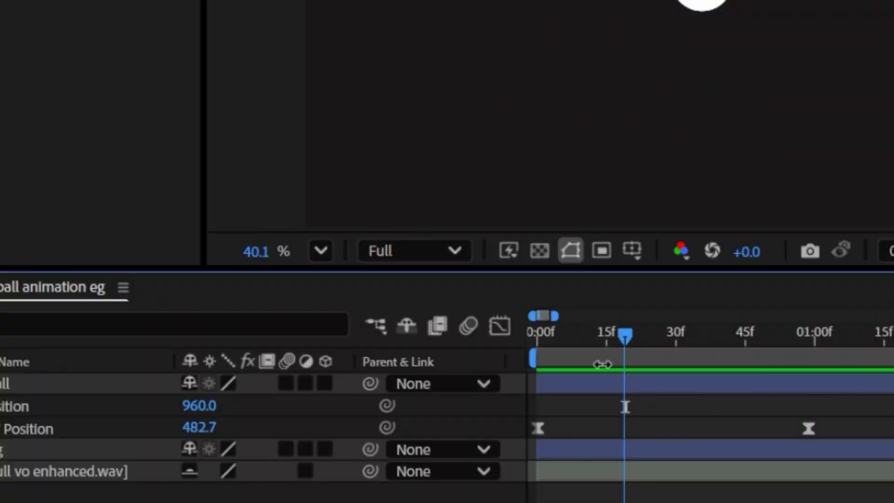
- Enable motion blur on the ball layer and play it back from the start
click(284, 384)
key(Home)
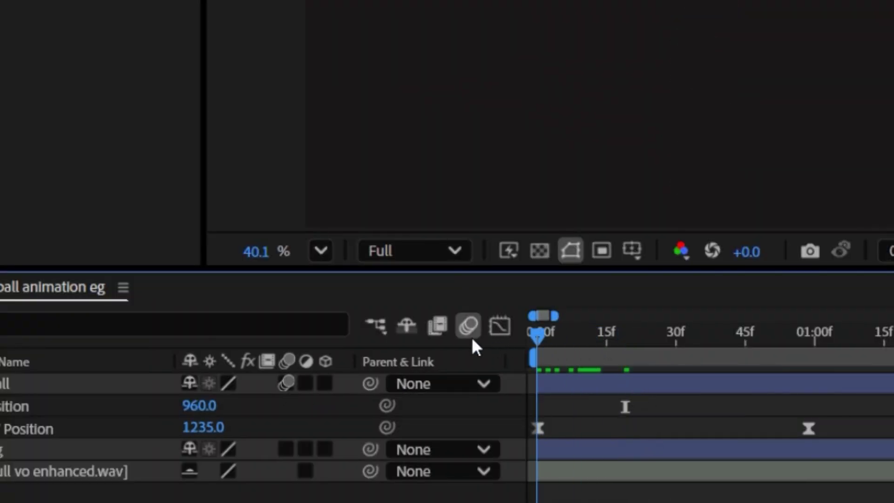
key(space)
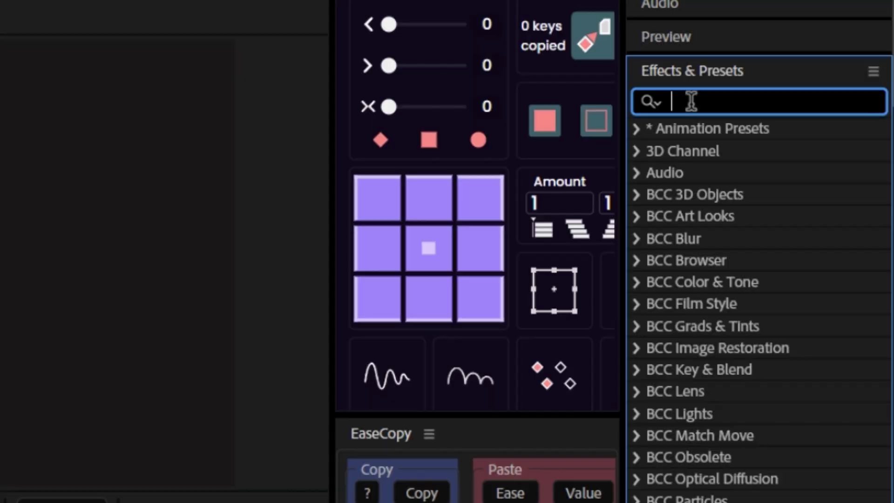
- Apply the Echo effect to the ball layer and preview the trail
text(echo)
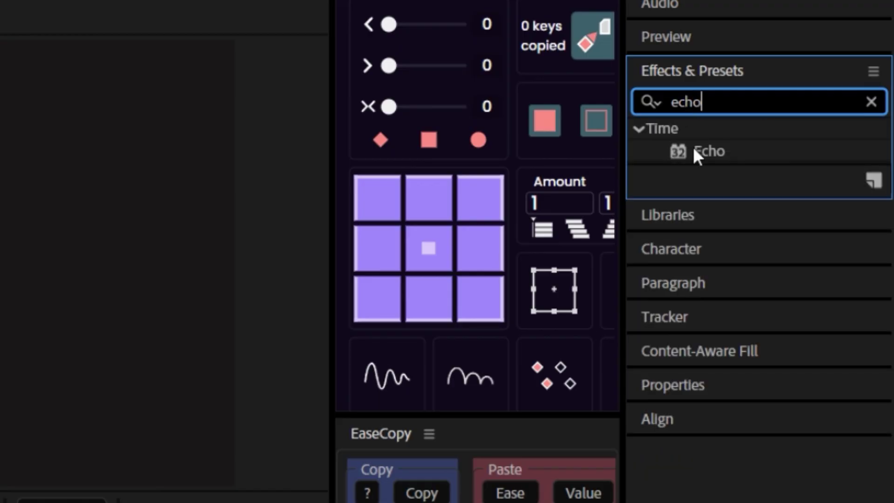
drag(697, 156, 325, 395)
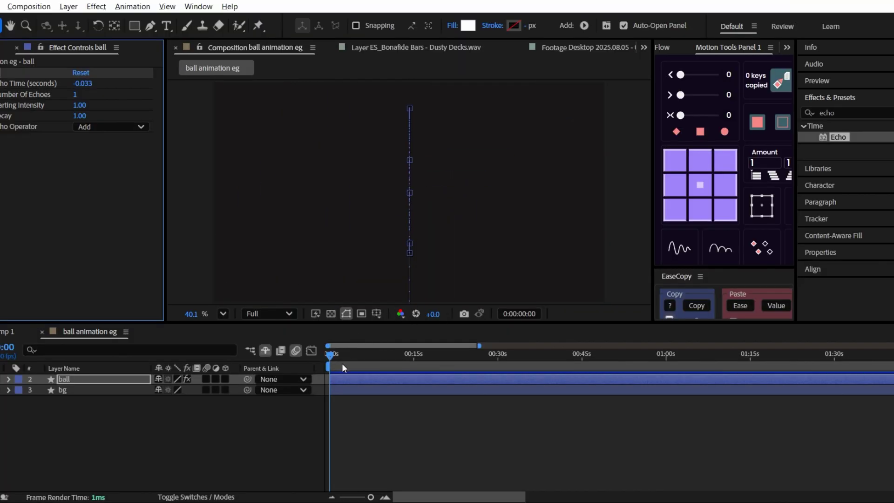
key(space)
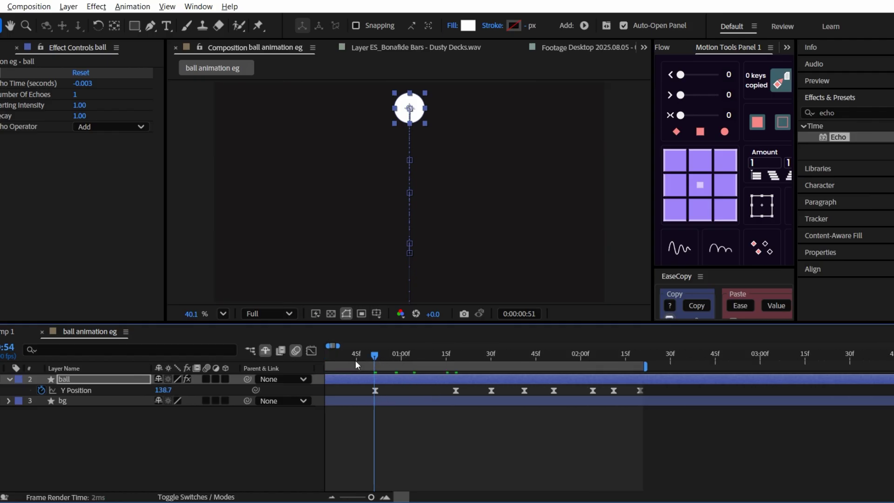
key(space)
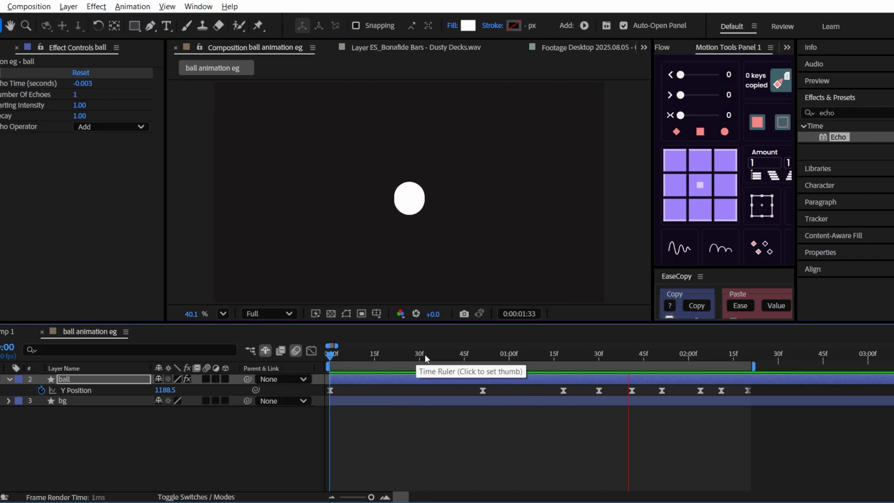
- Set Echo to 269 echoes, decay 4.32 and the Maximum echo operator
click(410, 352)
drag(75, 94, 82, 94)
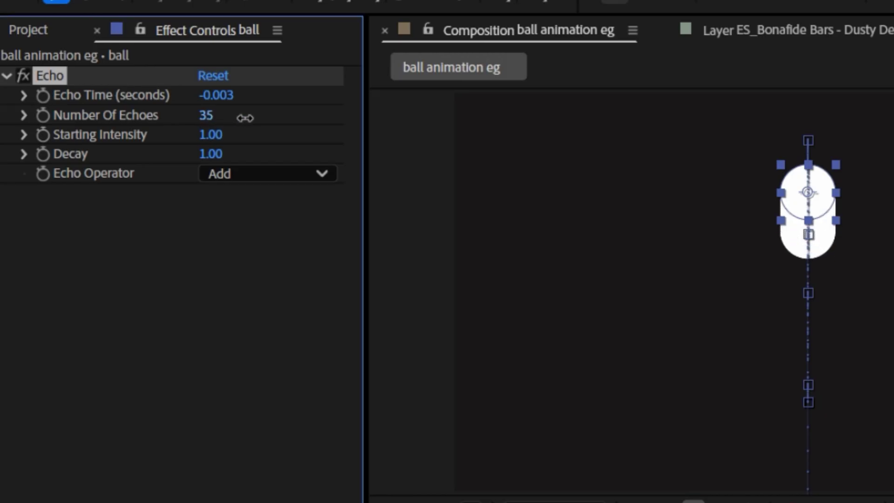
drag(245, 118, 269, 119)
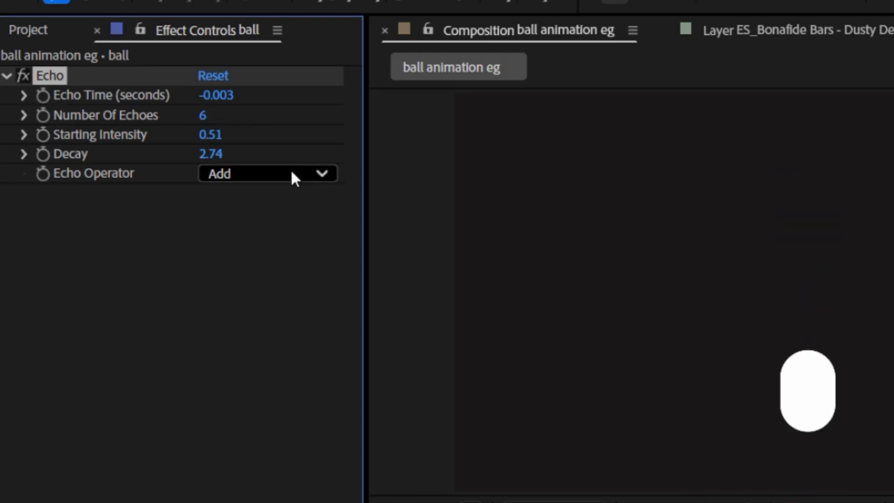
click(292, 173)
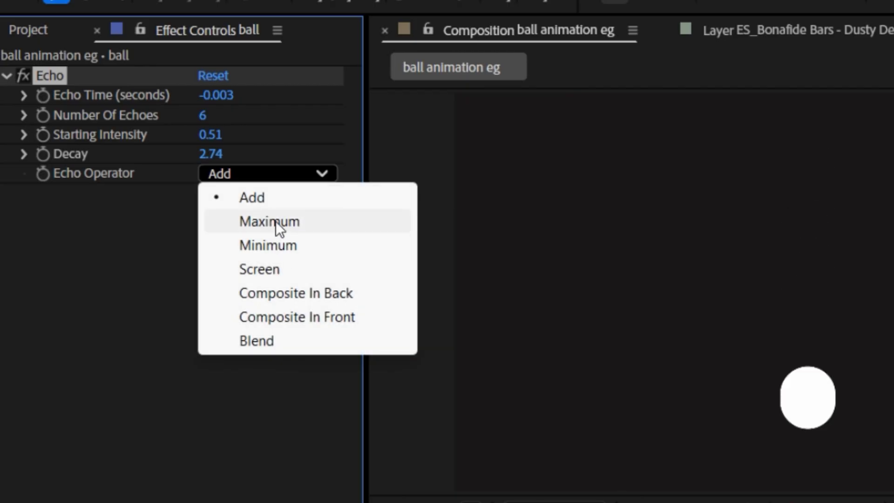
click(276, 222)
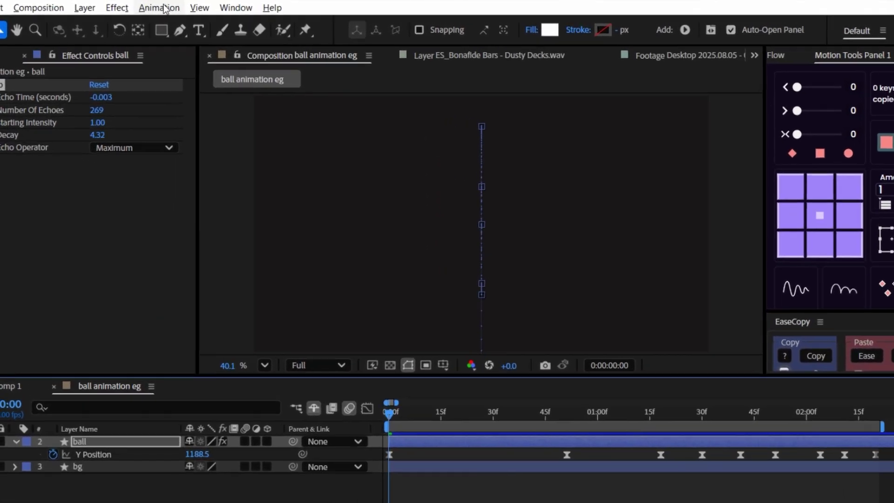
- Save the ball's Echo setup through Animation > Save Animation Preset
click(137, 7)
click(289, 35)
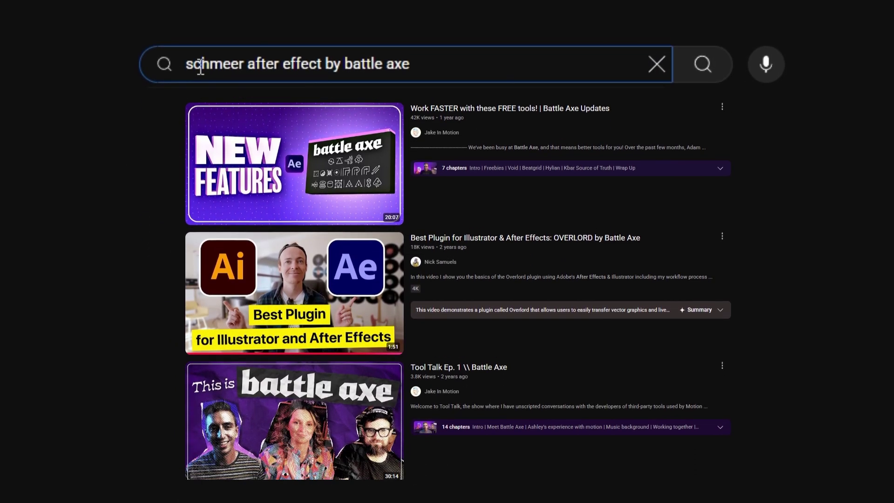
scroll(200, 65, down, 5)
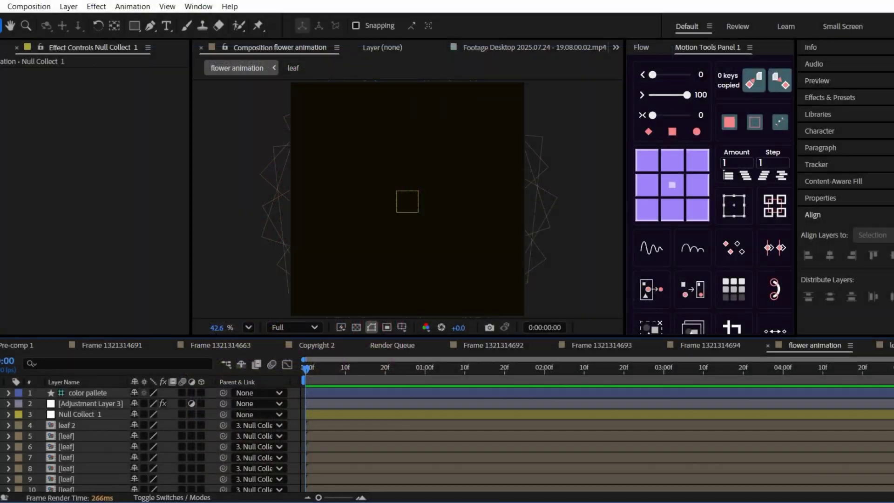
- Play a preview of the flower animation composition
key(space)
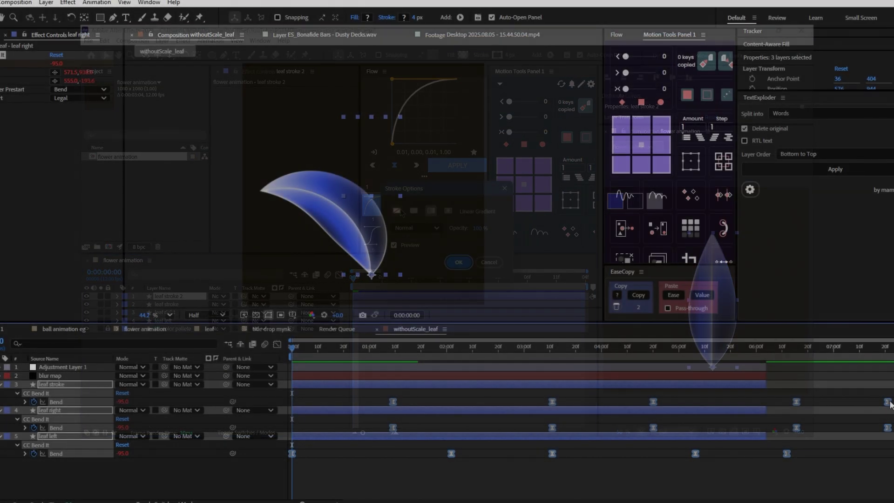
- Pull the leaf's Bend keyframes earlier, end the work area at 0:00:04:13, and preview from the start
drag(889, 404, 794, 402)
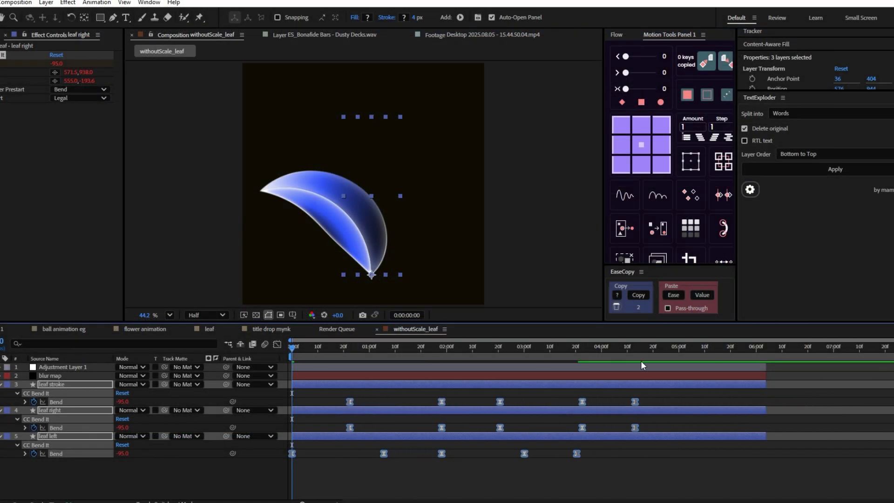
click(635, 348)
key(n)
key(Home)
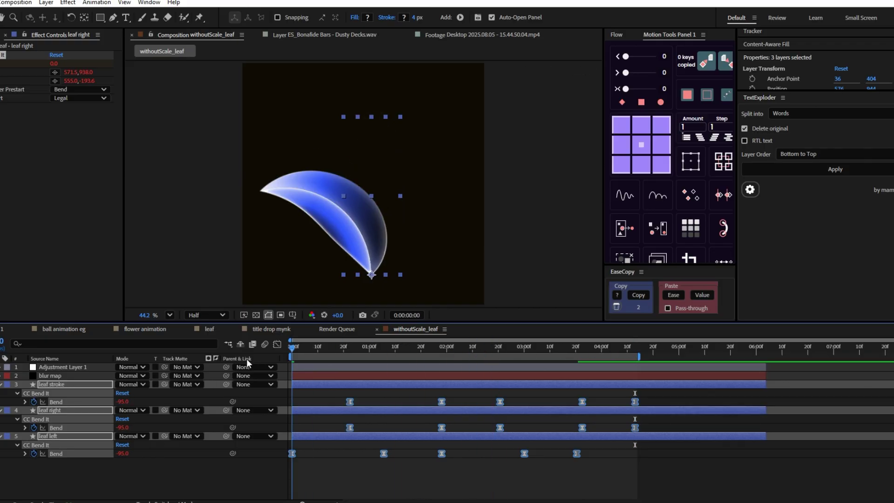
key(space)
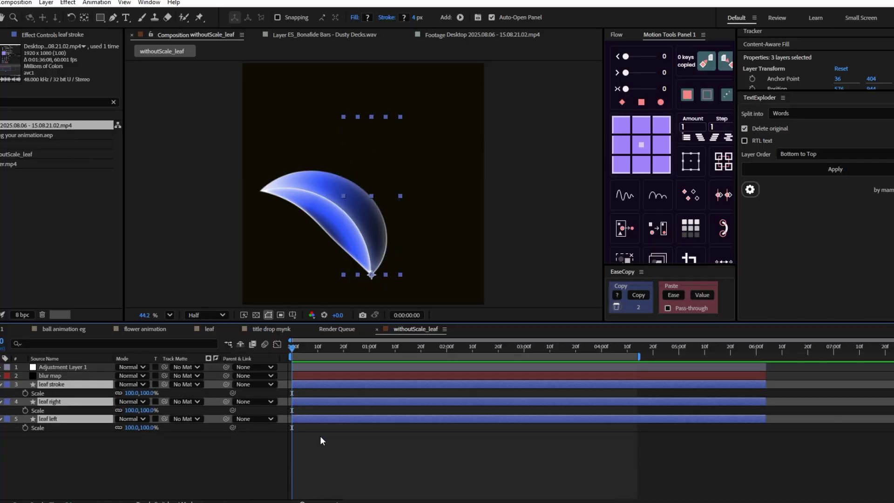
- Keyframe Scale on the three leaf layers, starting at 0% at frame 0
click(25, 393)
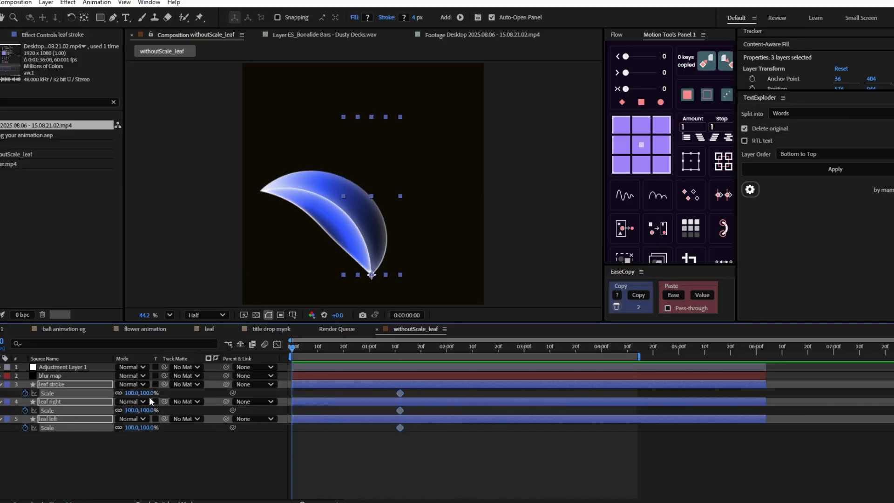
text(0)
key(Return)
- Check the Scale speed graph, shift the 100% keyframes later, and preview the leaf growing
click(277, 344)
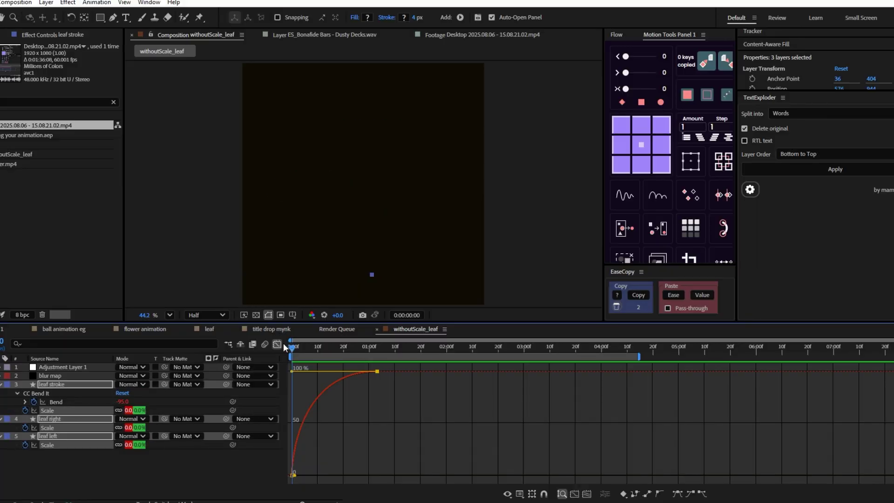
click(277, 344)
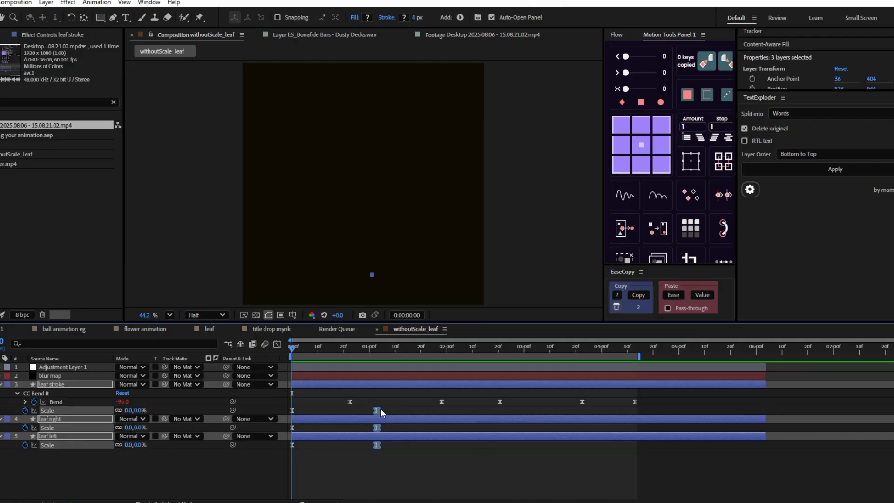
drag(381, 410, 415, 410)
key(space)
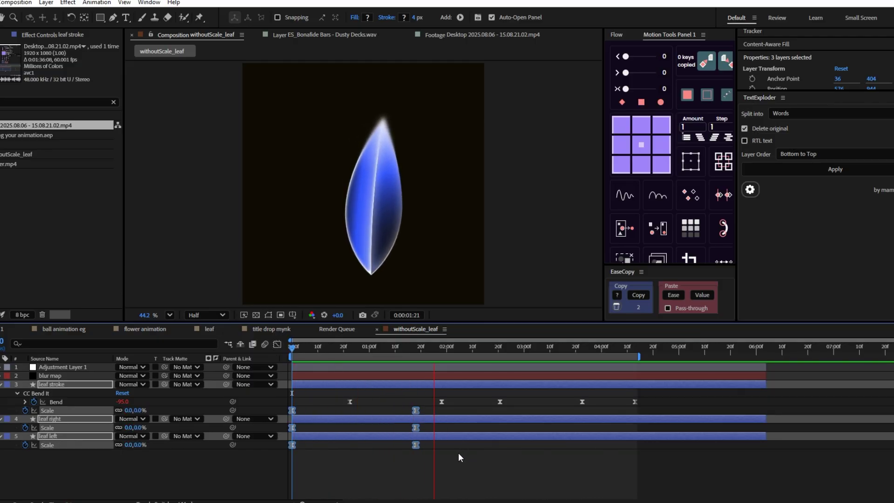
click(458, 452)
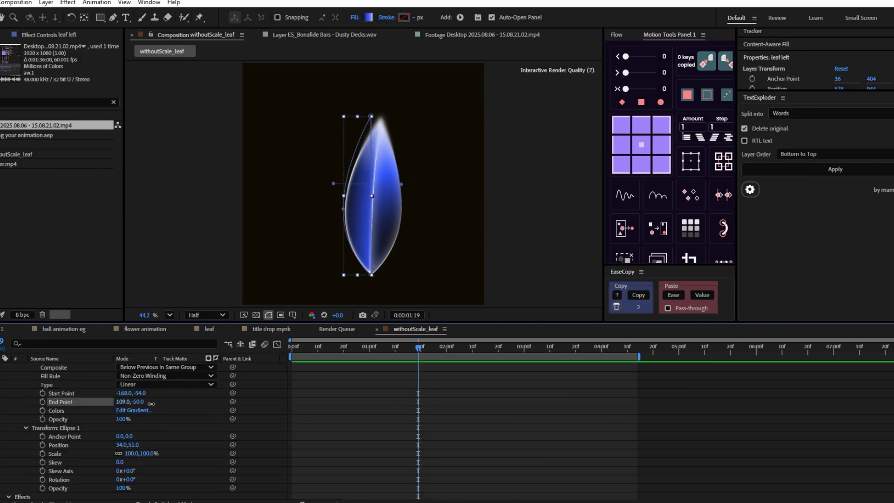
- Show the leaf layers' animated properties, preview, and shift the gradient keyframes slightly earlier
key(u)
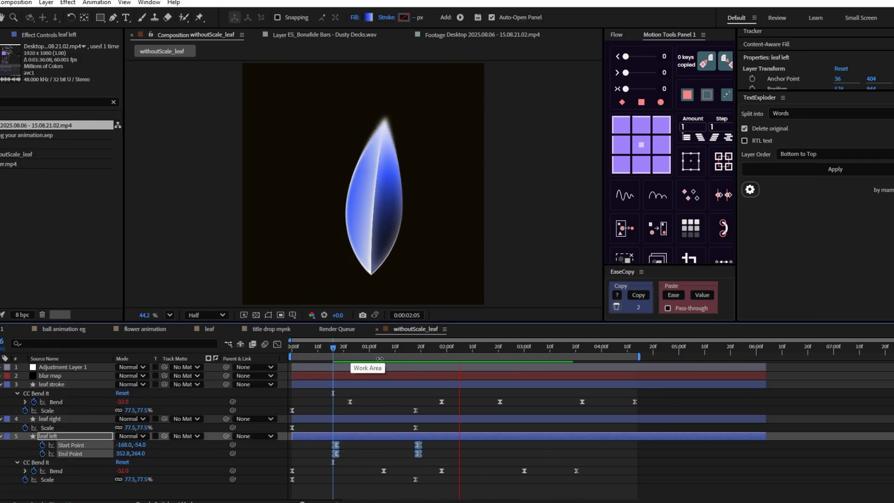
key(space)
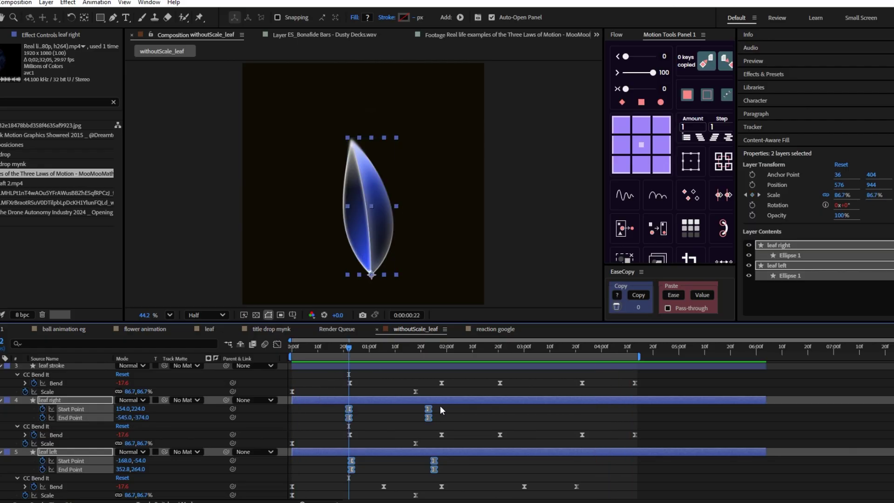
drag(484, 414, 431, 414)
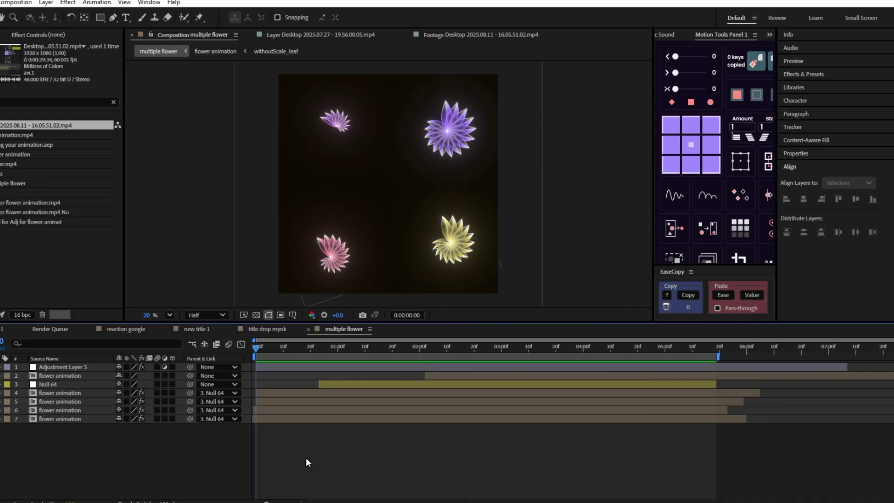
- Preview the four blooming flowers in the multiple flower composition
key(space)
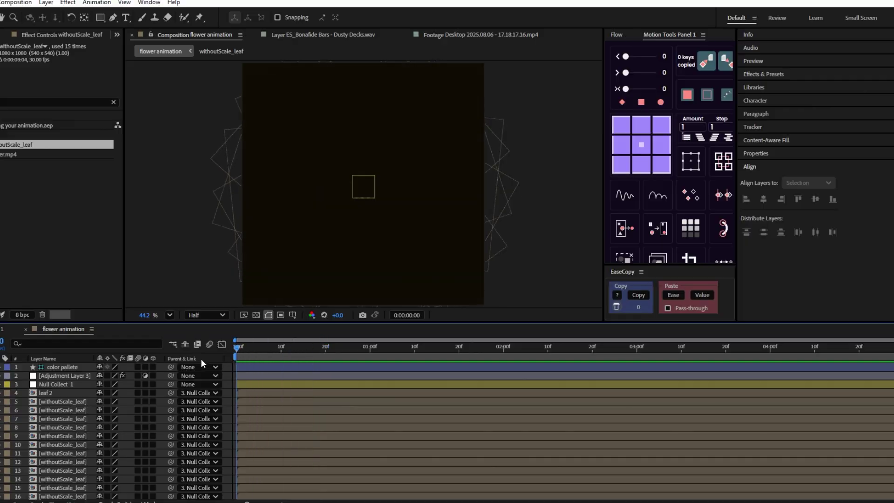
- Select the leaf copies from layer 4 down, stagger their start times with Motion Tools, and preview the bloom
scroll(263, 461, up, 2)
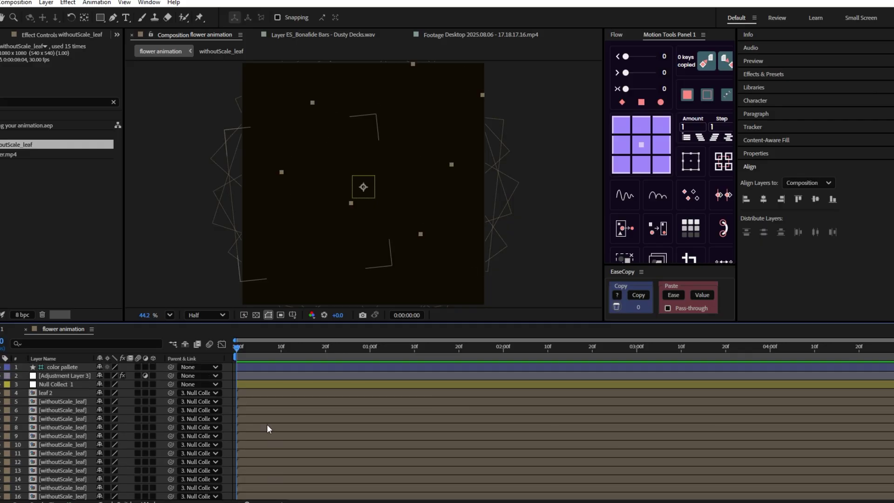
click(262, 393)
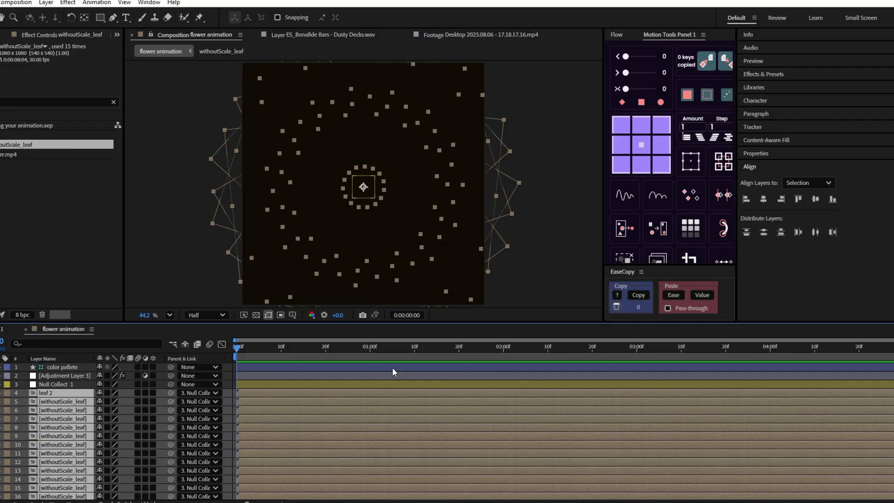
click(714, 137)
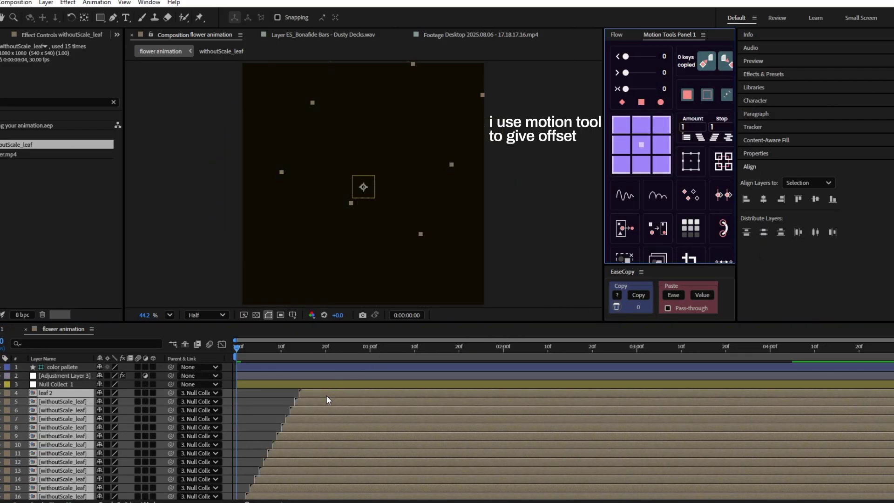
key(space)
key(space)
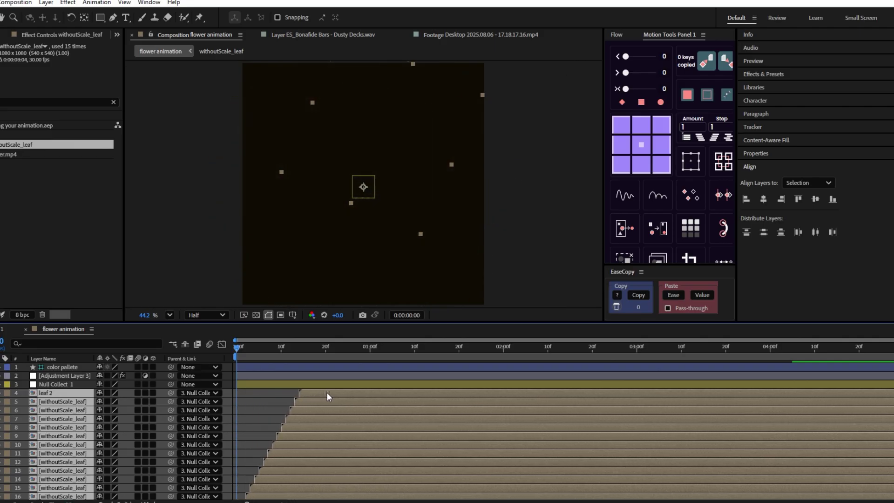
scroll(292, 388, down, 1)
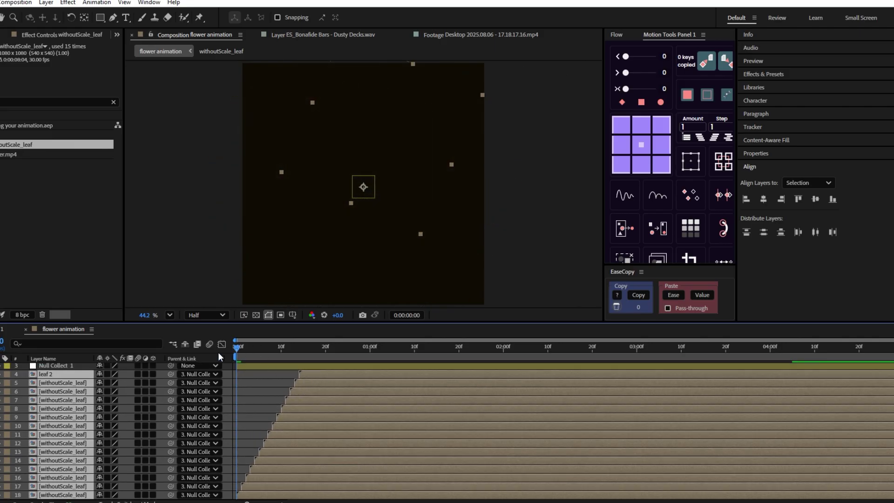
key(space)
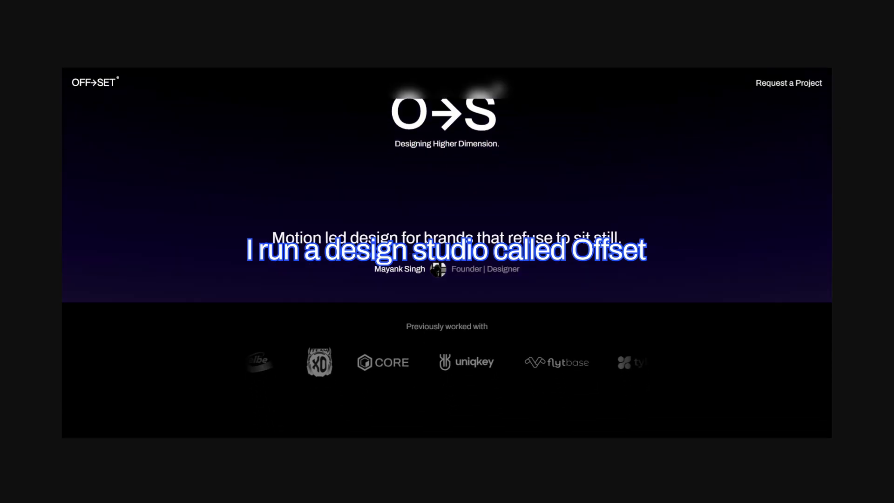
- Scroll the Offset site past the FAQs and testimonials down to the Portfolio projects
scroll(447, 252, down, 6)
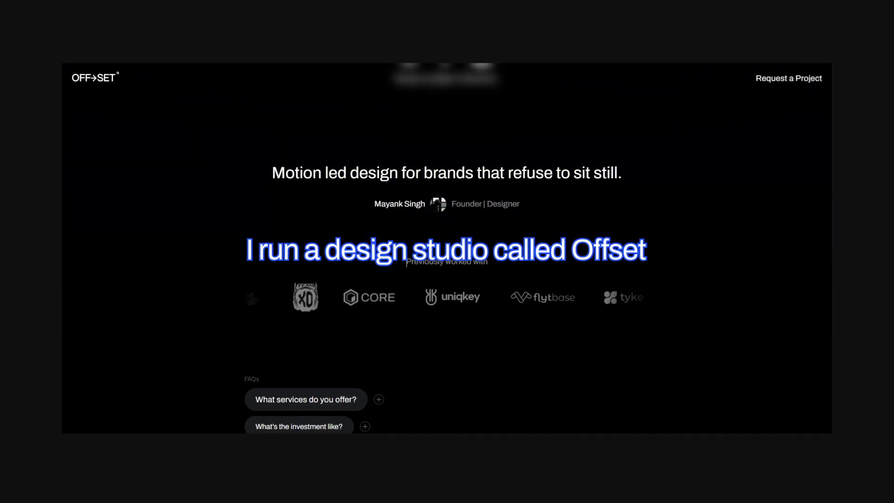
scroll(461, 261, down, 5)
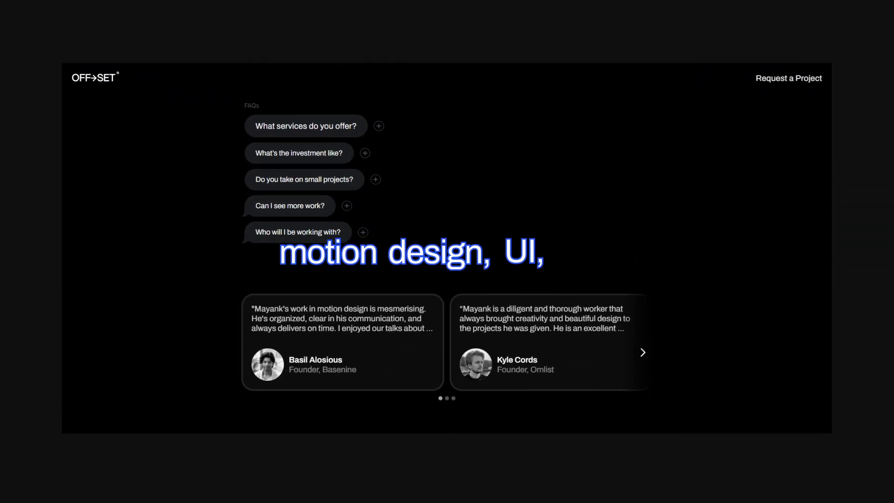
scroll(461, 261, down, 7)
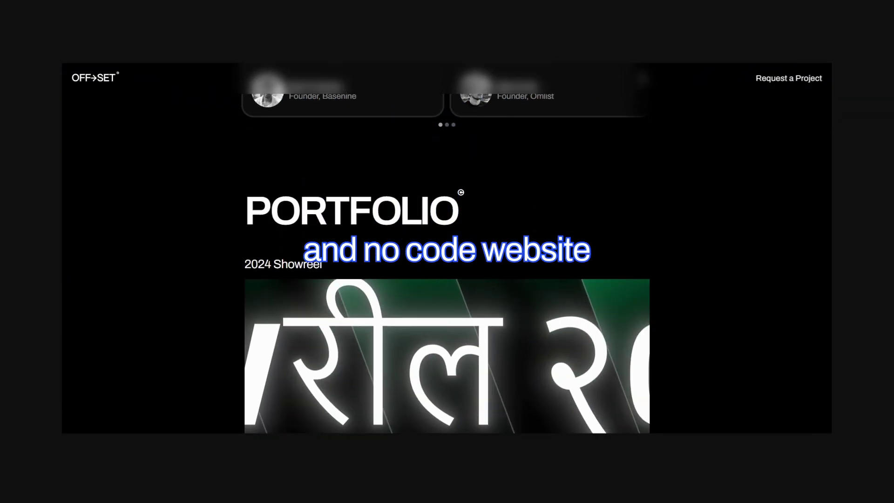
scroll(447, 252, down, 6)
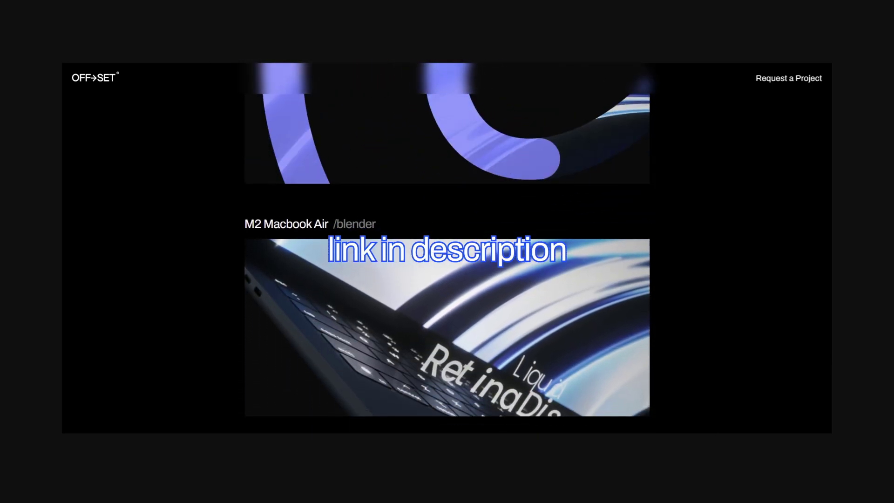
scroll(447, 252, down, 6)
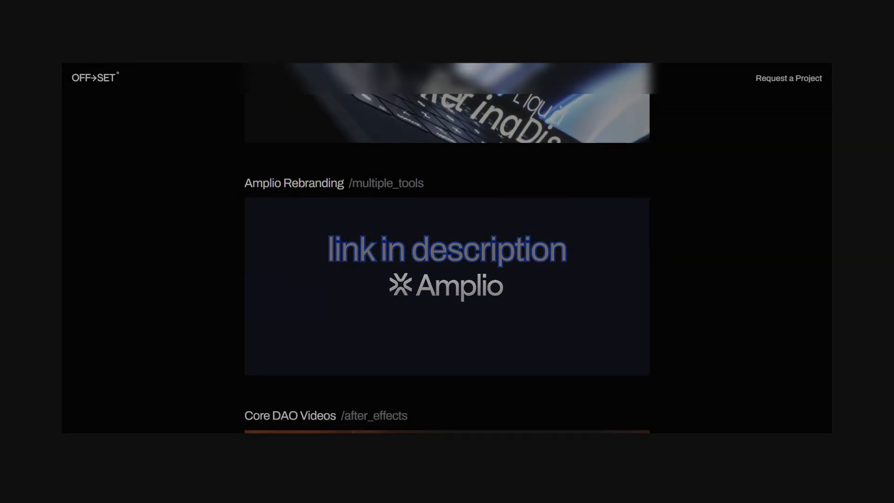